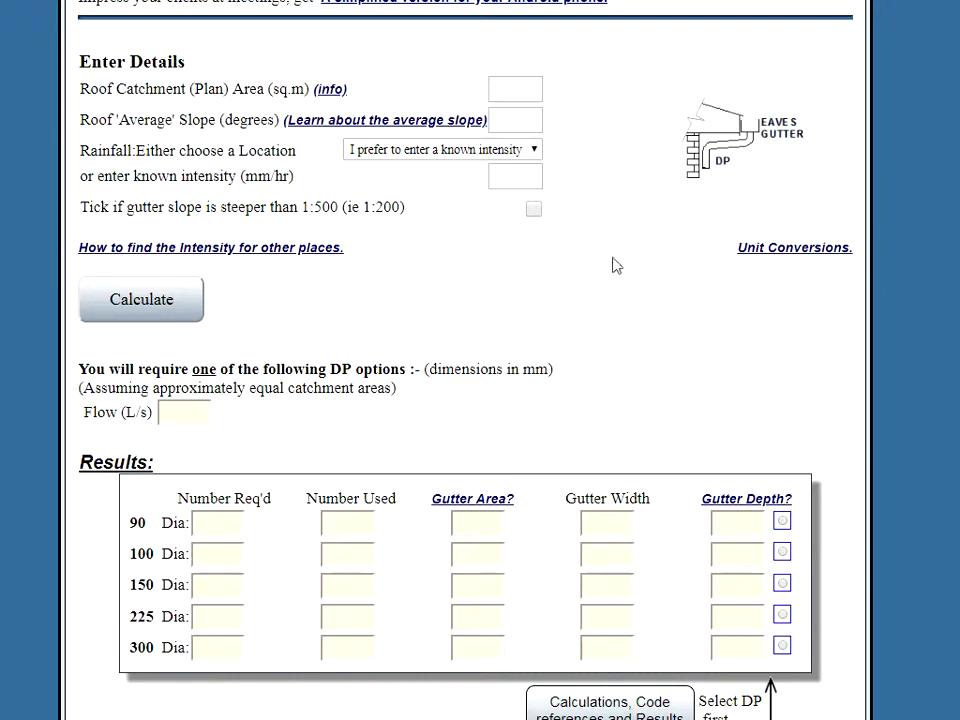
- Calculate for a 222 sq.m roof at 11° slope with Brisbane rainfall, giving 16.98 L/s flow
left_click(517, 91)
type("222")
left_click(509, 119)
type("1")
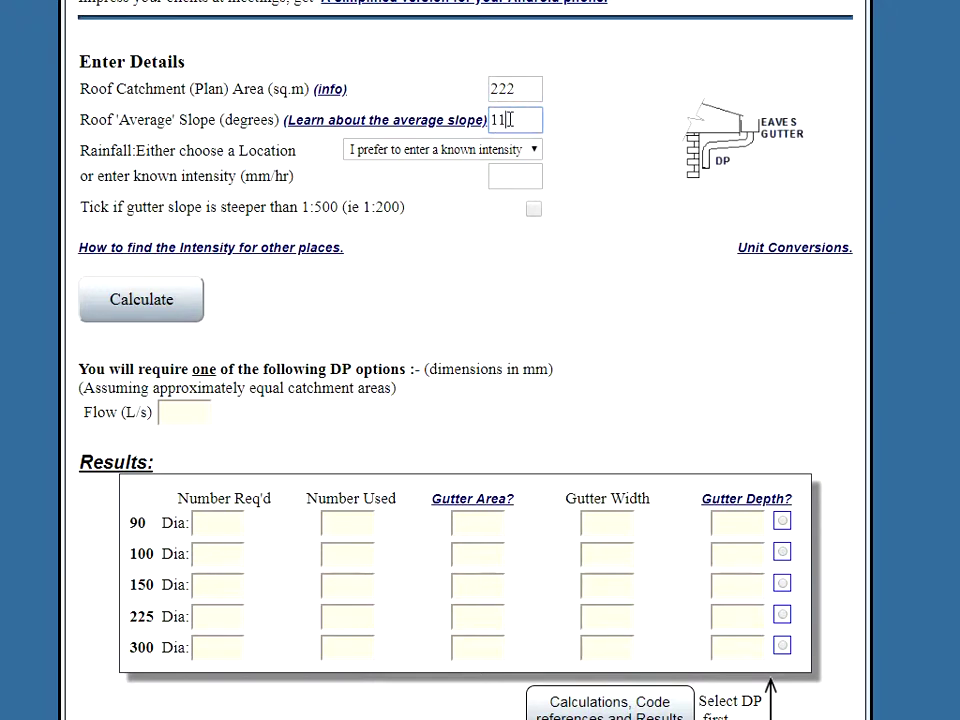
type("1")
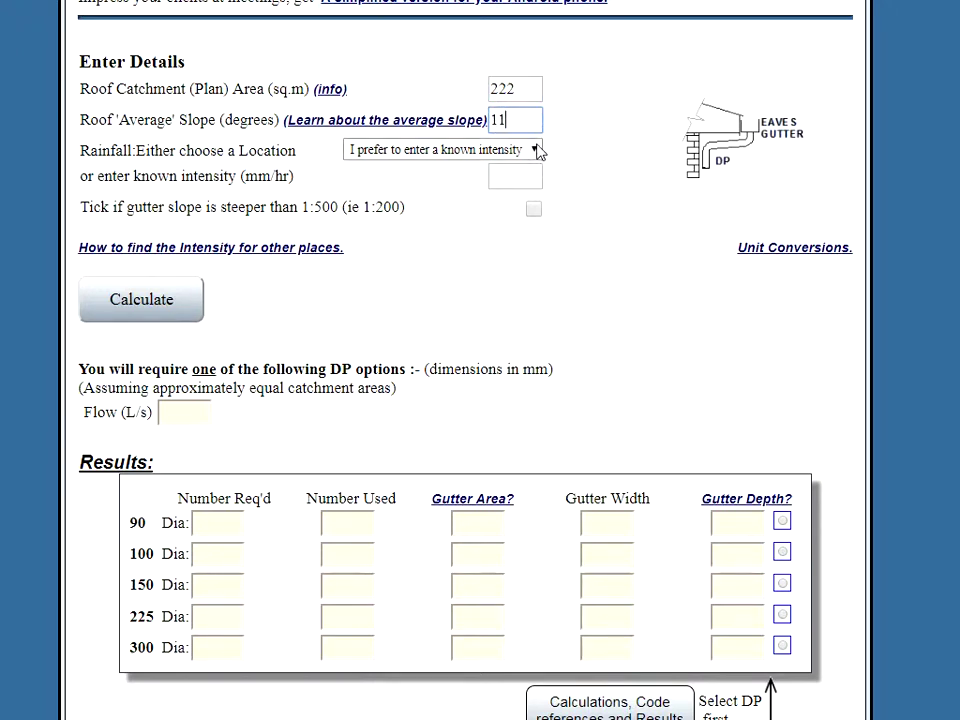
left_click(537, 149)
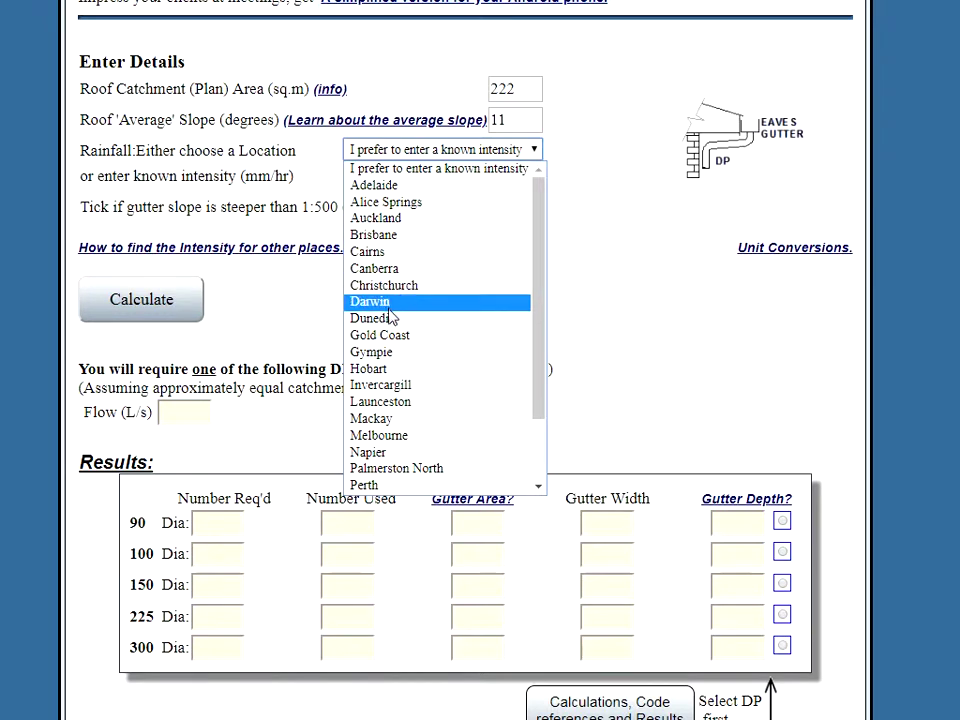
left_click(383, 237)
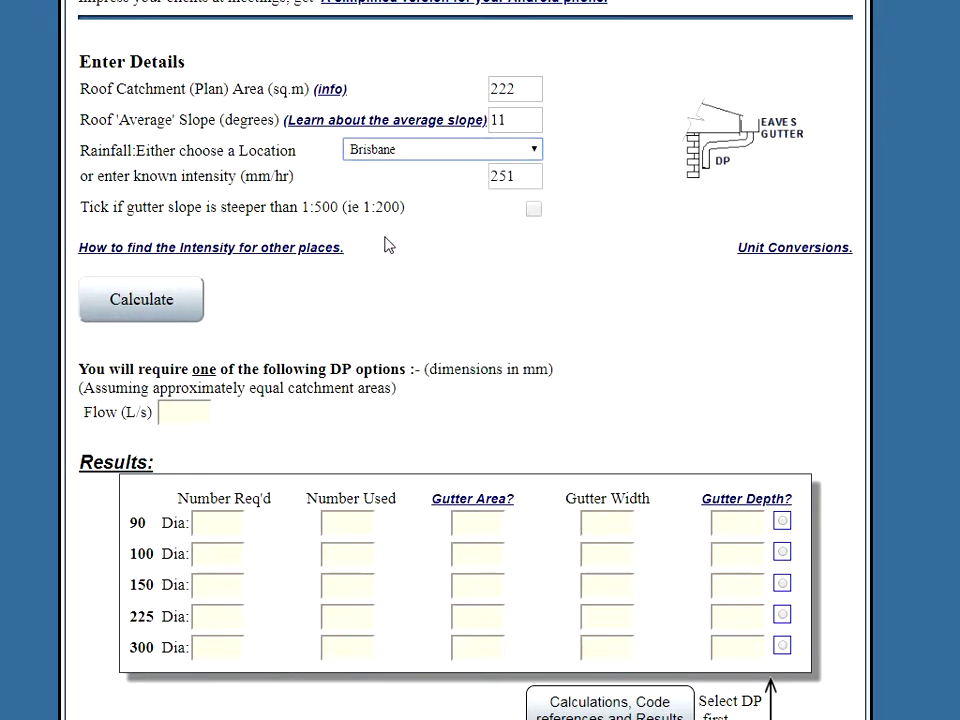
left_click(154, 302)
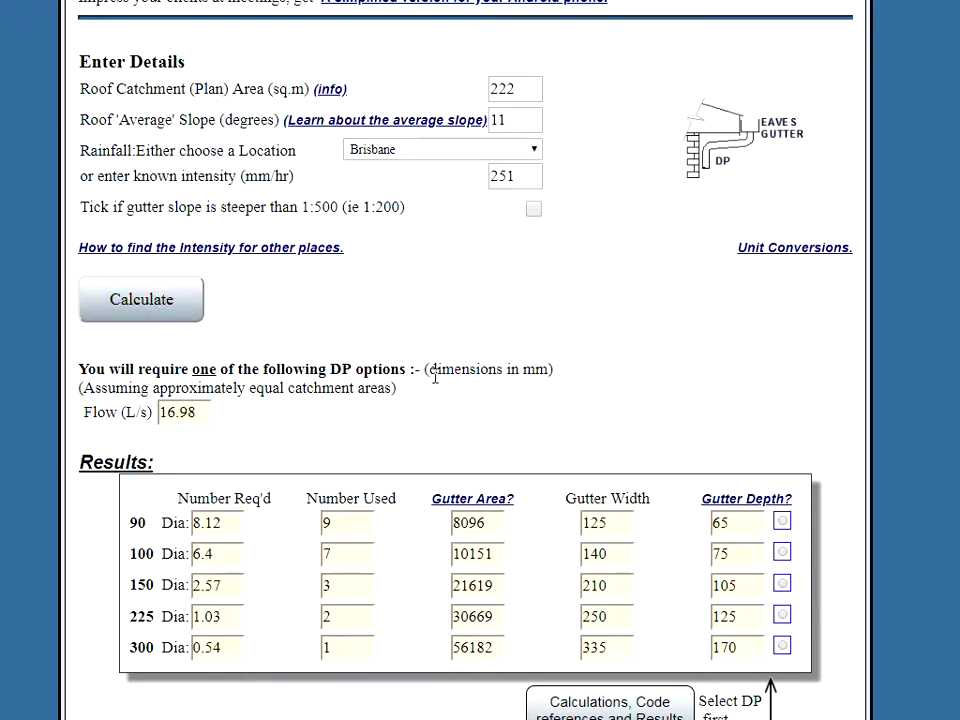
- Calculate a 125 mm circular downpipe option: 4 downpipes, 180×95 gutter, 221 semicircular diameter
scroll(310, 395, "down", 5)
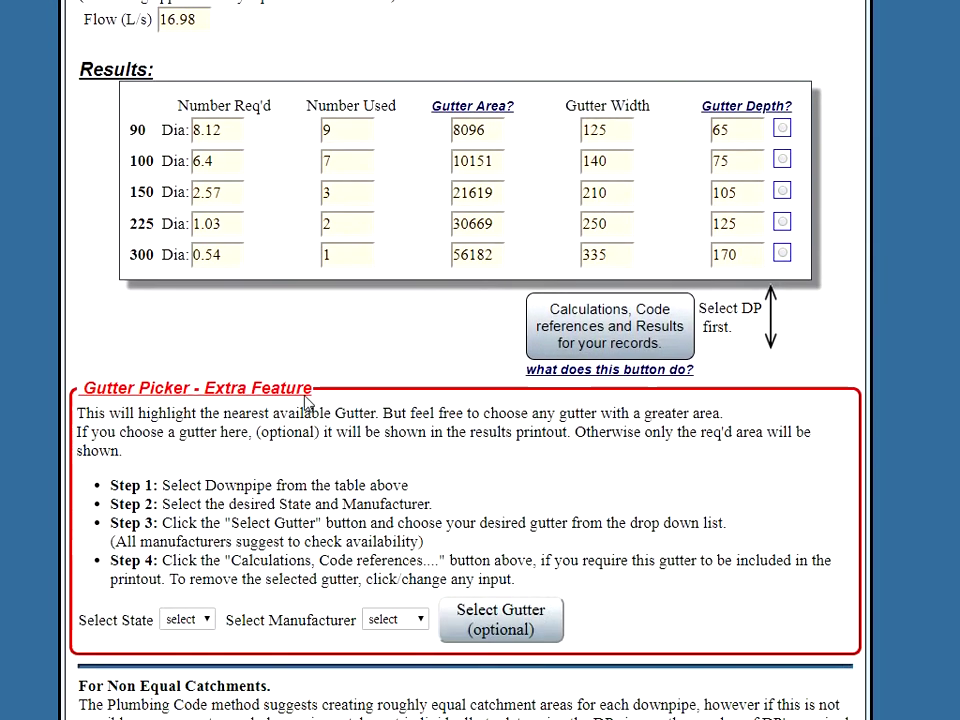
scroll(307, 402, "down", 10)
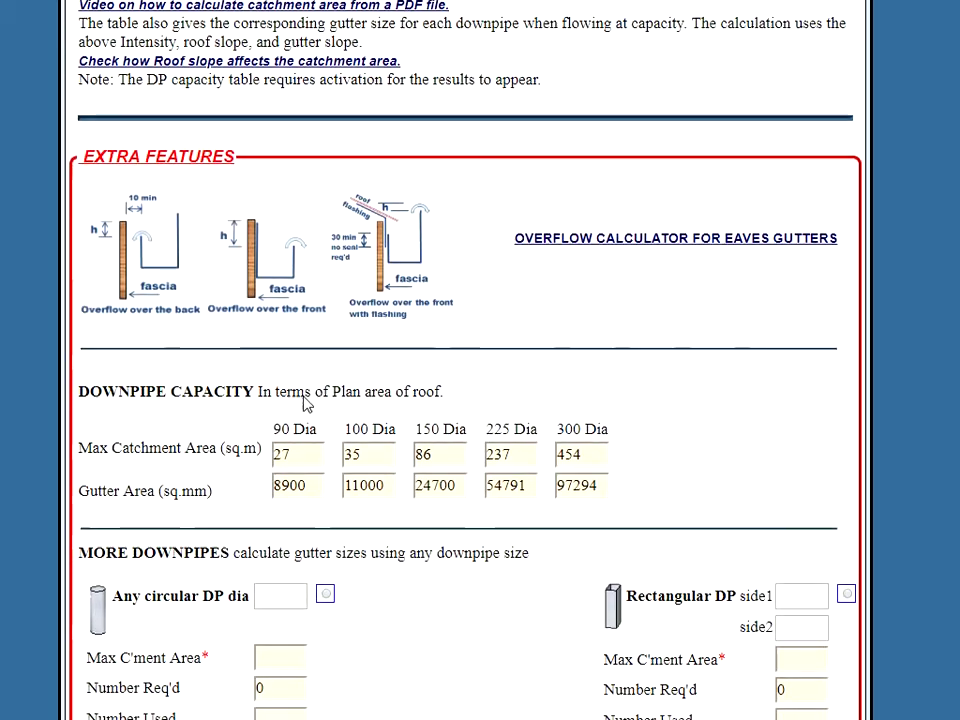
scroll(306, 400, "down", 1)
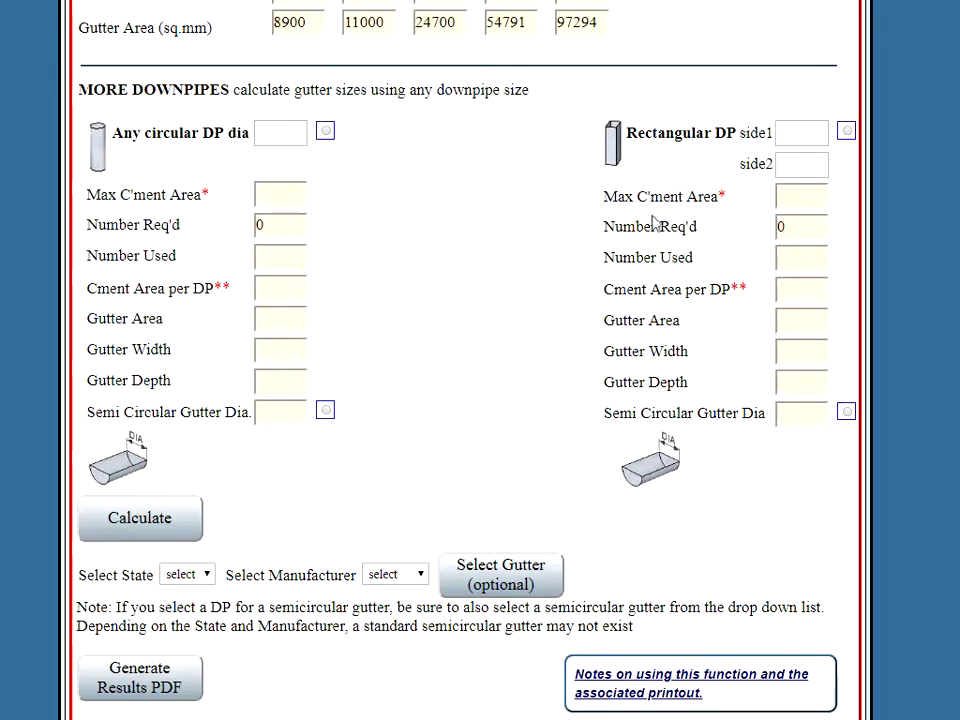
left_click(290, 133)
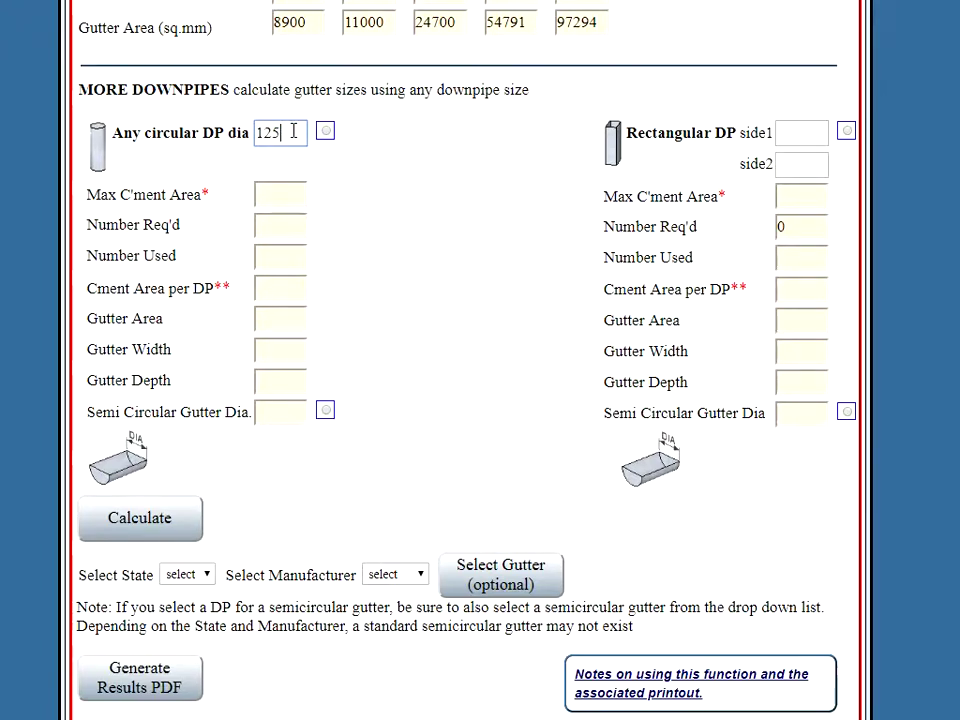
left_click(150, 535)
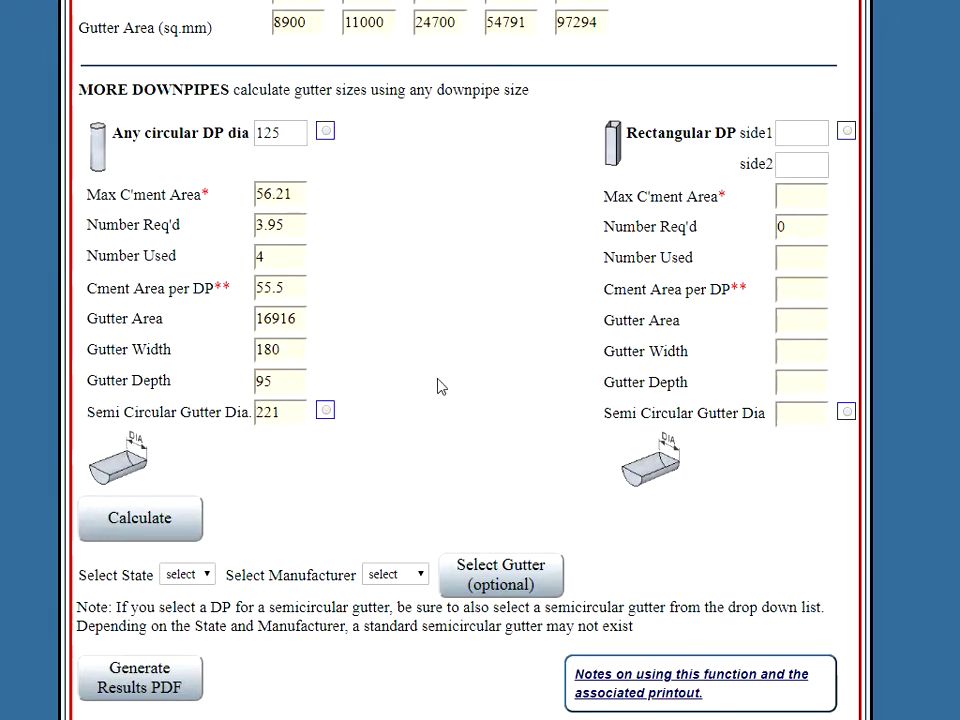
- Calculate a 100×50 rectangular downpipe option: 9 downpipes, 125×65 gutter, 157 semicircular diameter
left_click(807, 136)
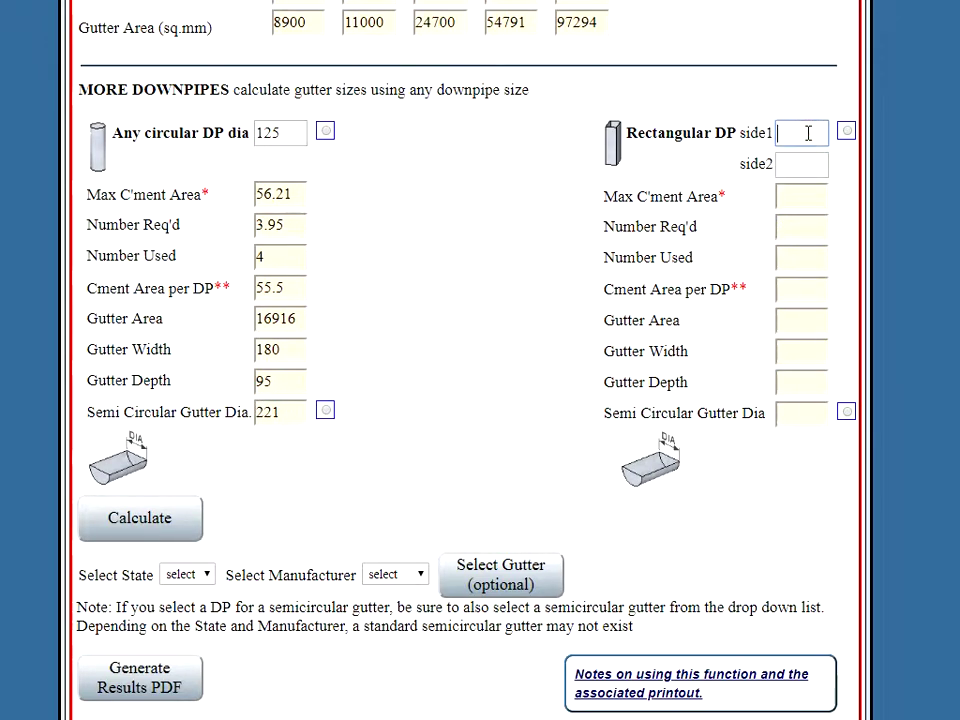
type("100")
left_click(807, 166)
type("50")
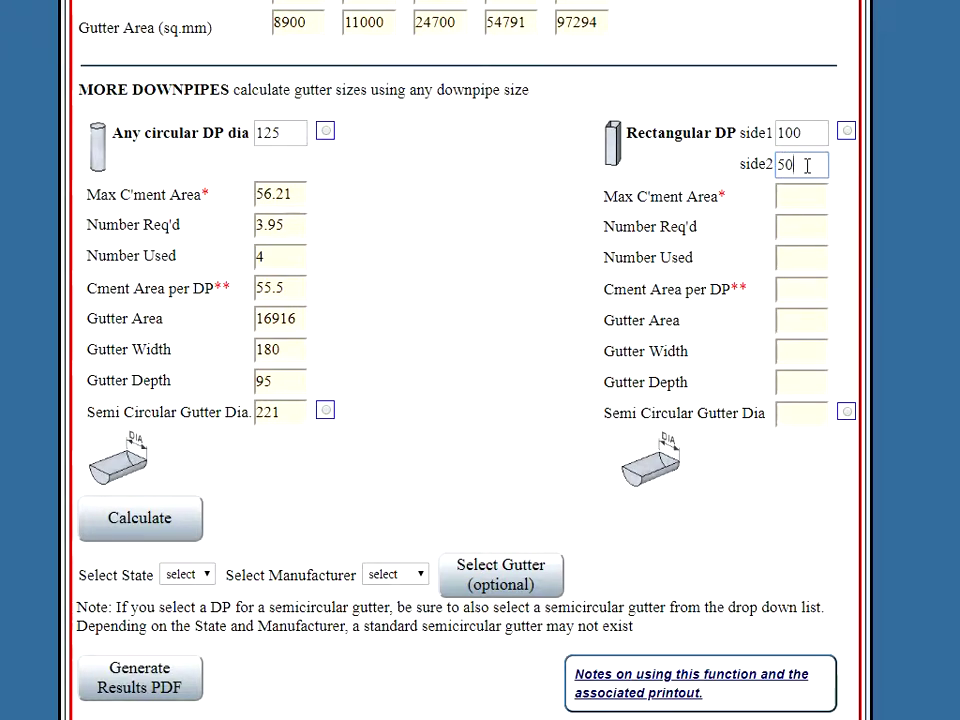
left_click(145, 530)
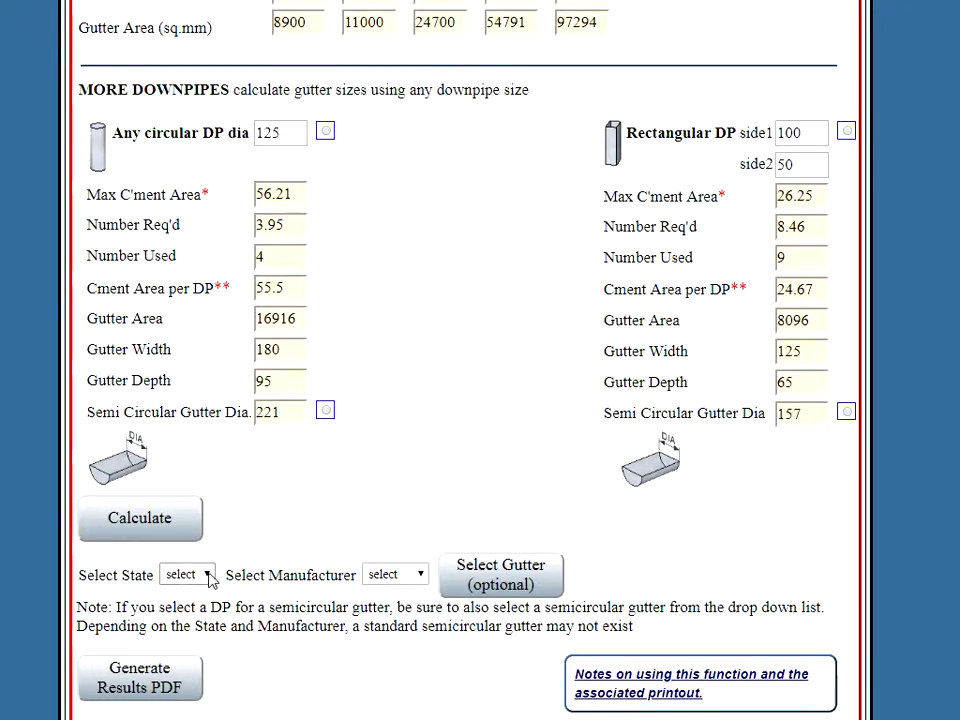
- Choose state QLD and manufacturer Stramit, then dismiss the alert asking for a downpipe first
left_click(210, 578)
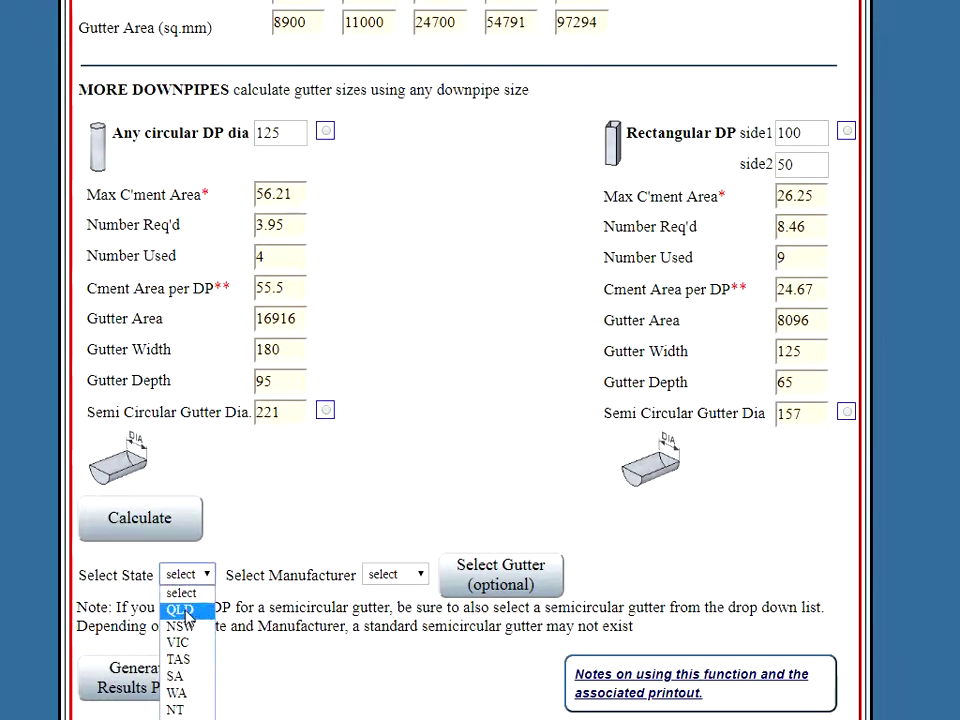
left_click(184, 612)
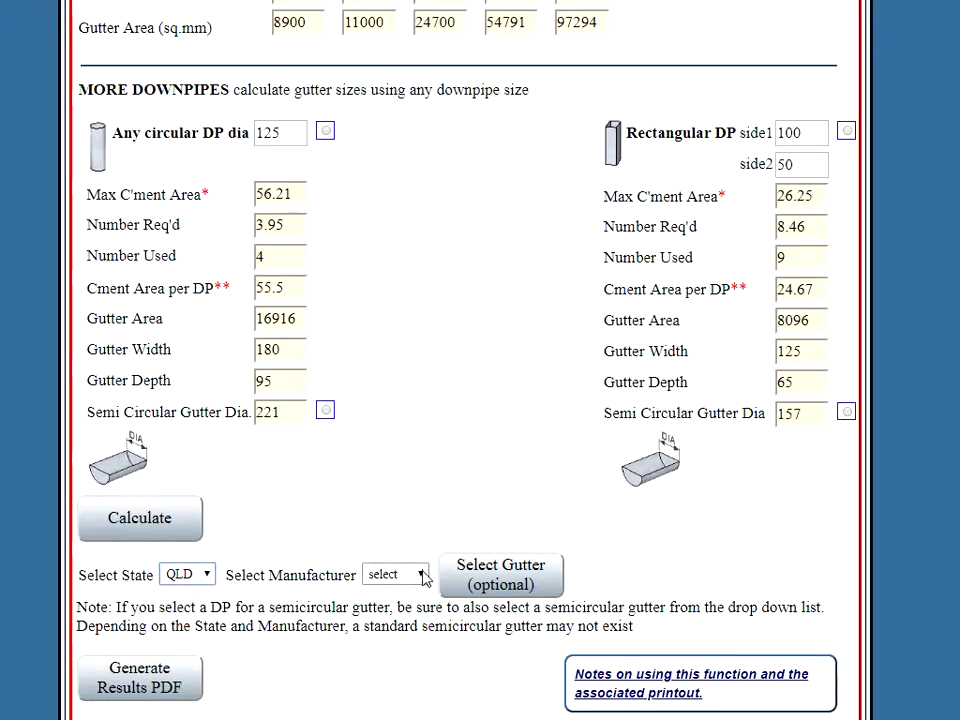
left_click(421, 576)
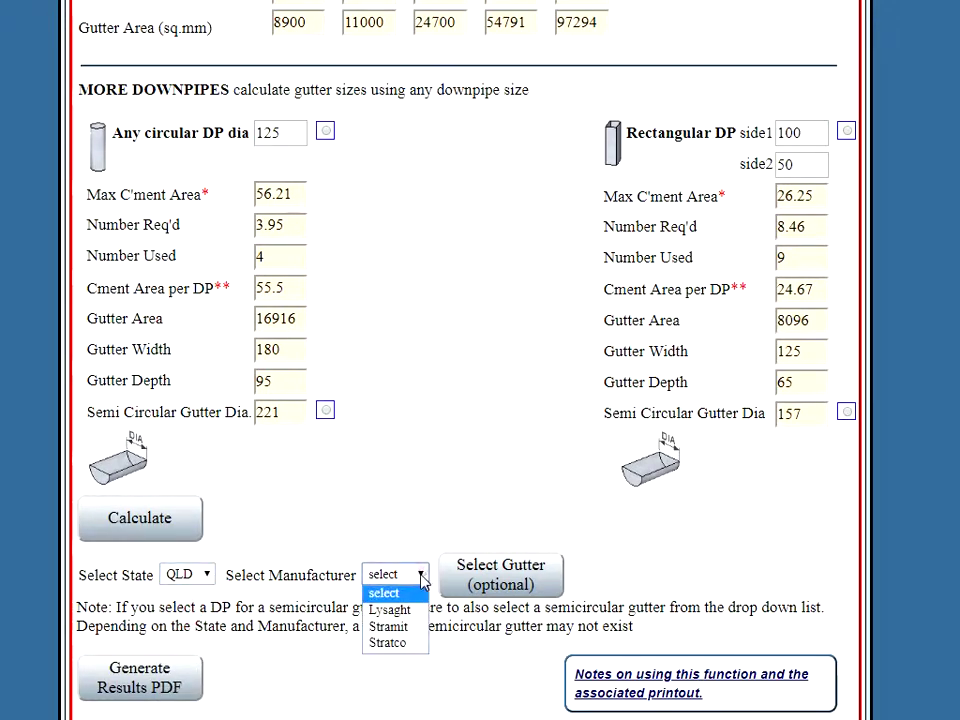
left_click(388, 628)
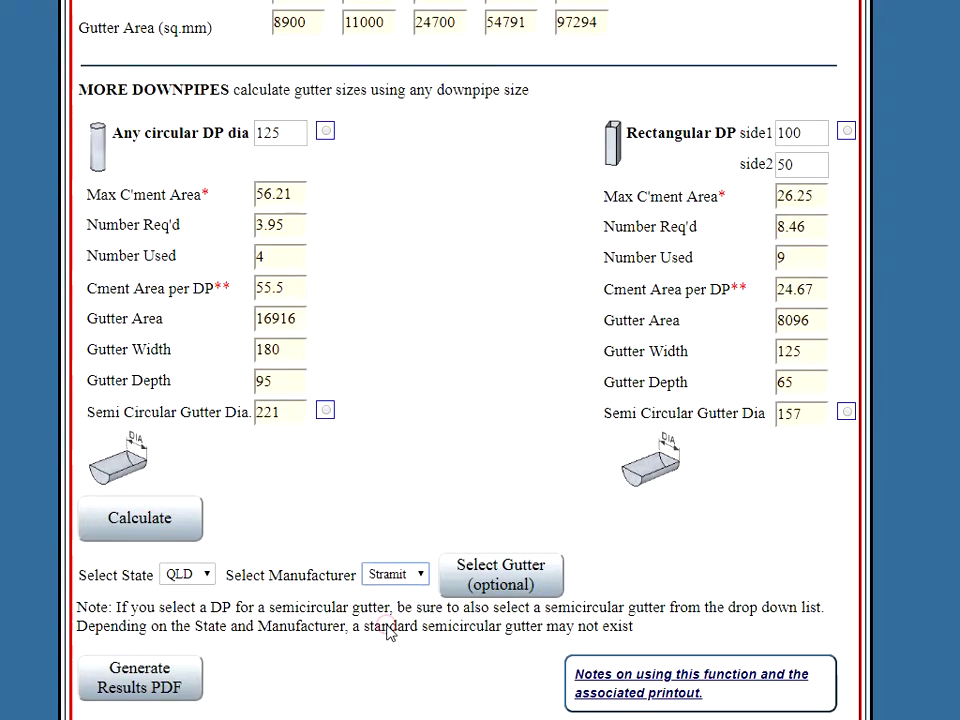
left_click(510, 586)
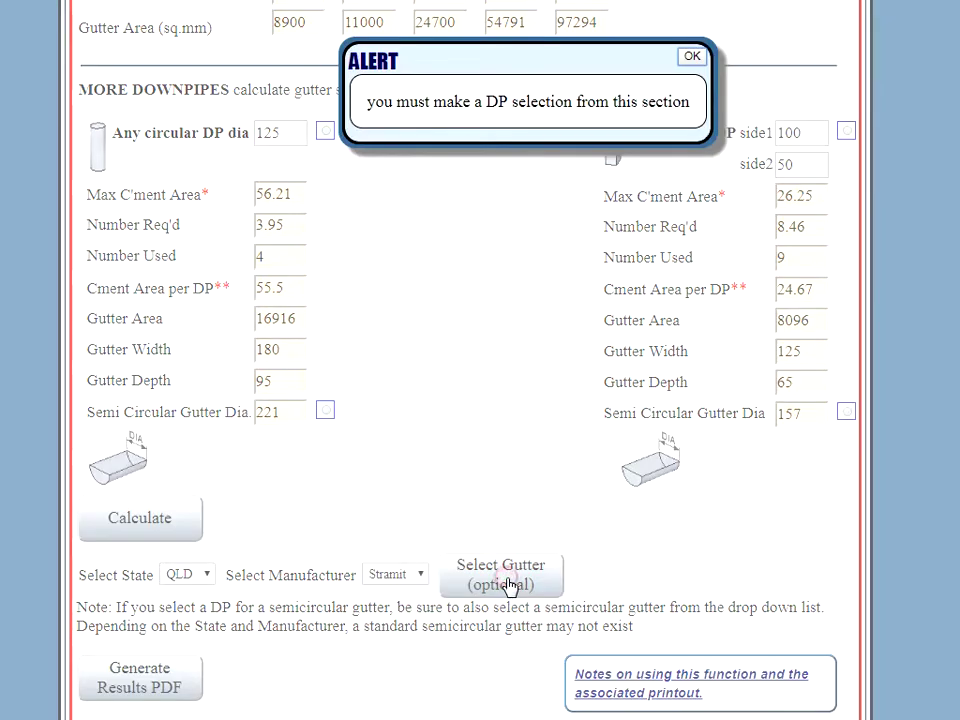
left_click(693, 58)
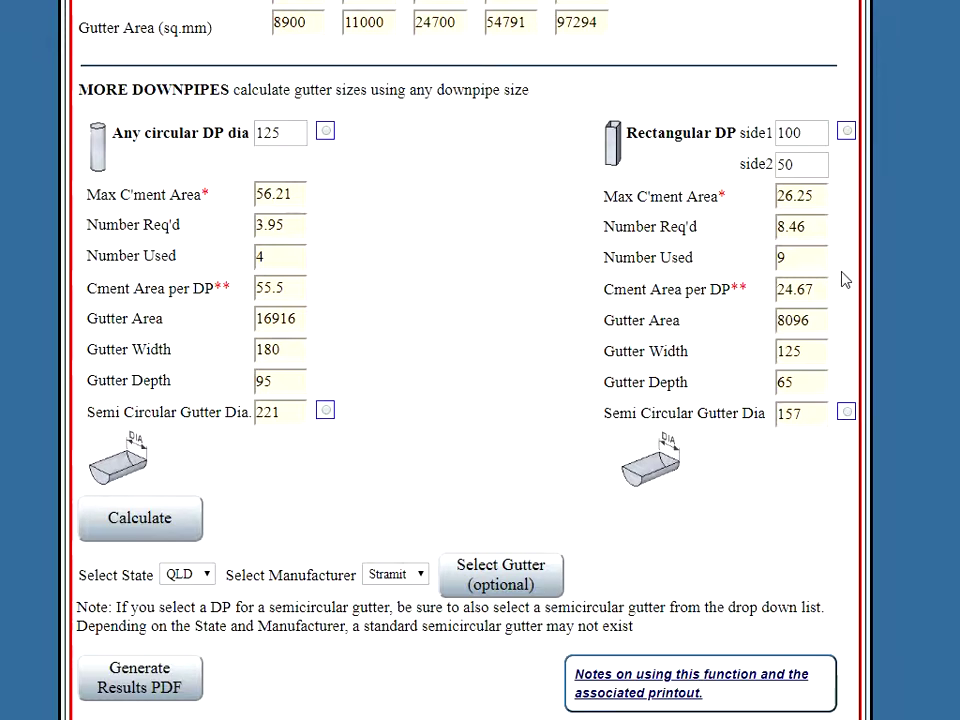
- Select the Stramit Queenslander Quad gutter (area 8100) for the rectangular downpipe
left_click(846, 133)
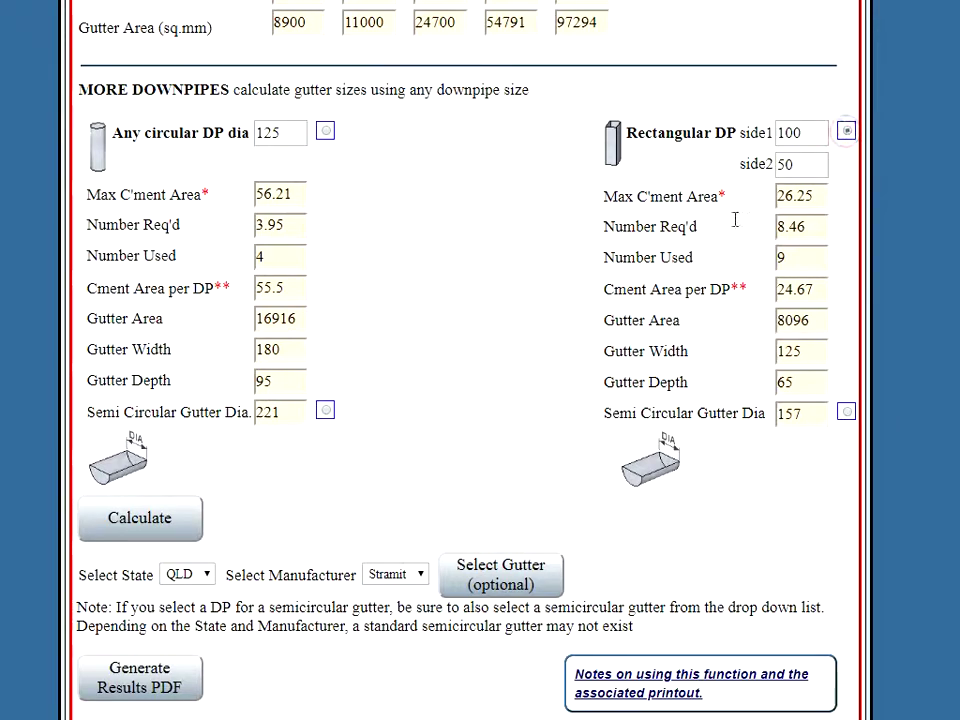
left_click(505, 585)
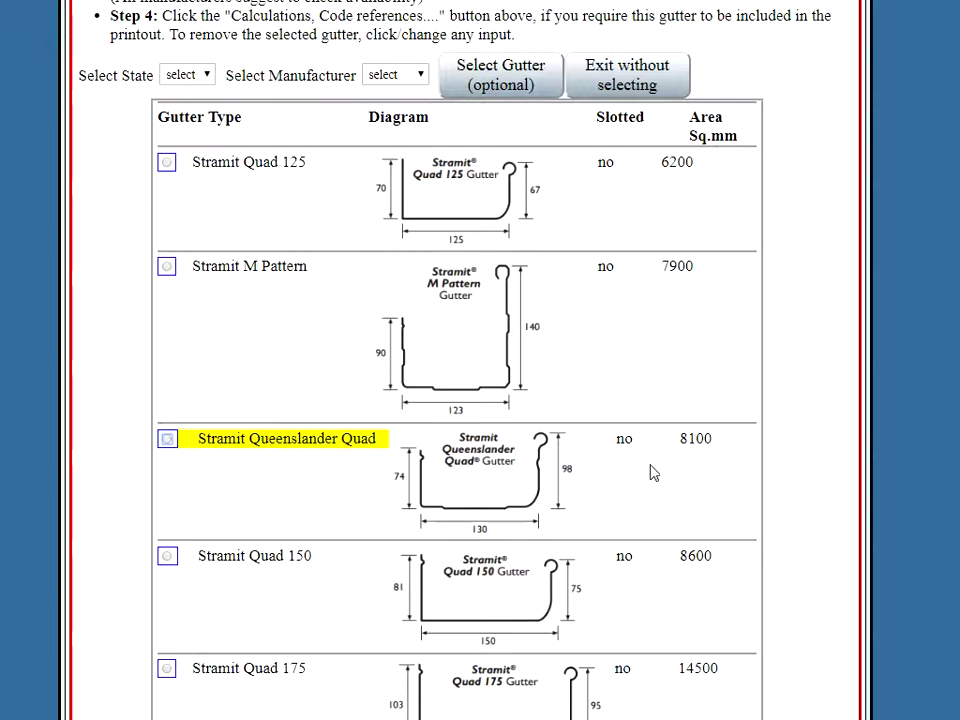
left_click(167, 440)
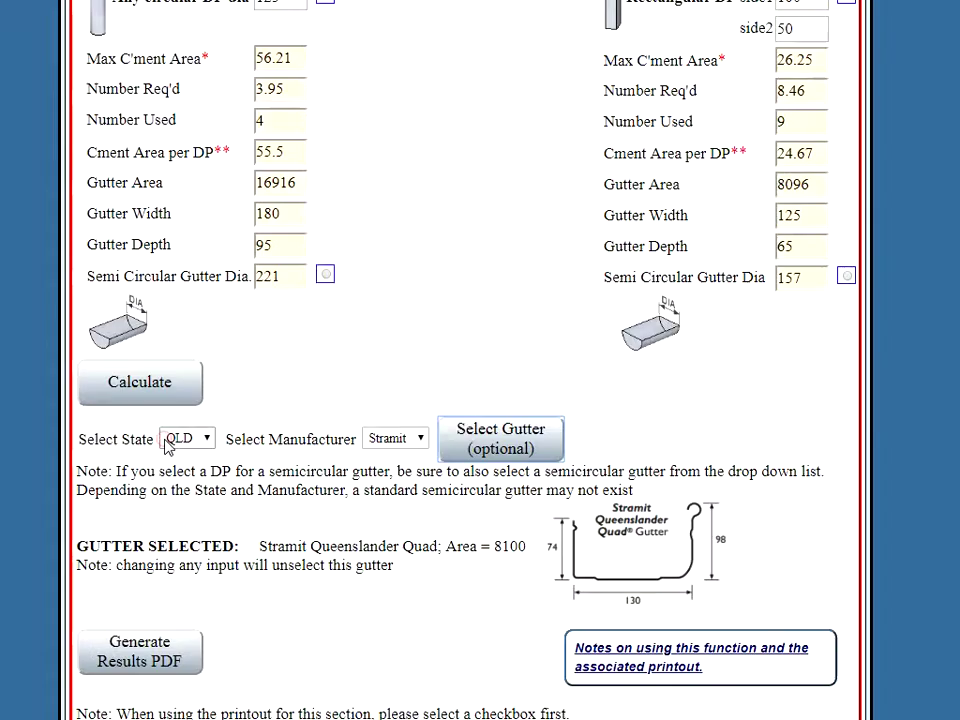
left_click(148, 658)
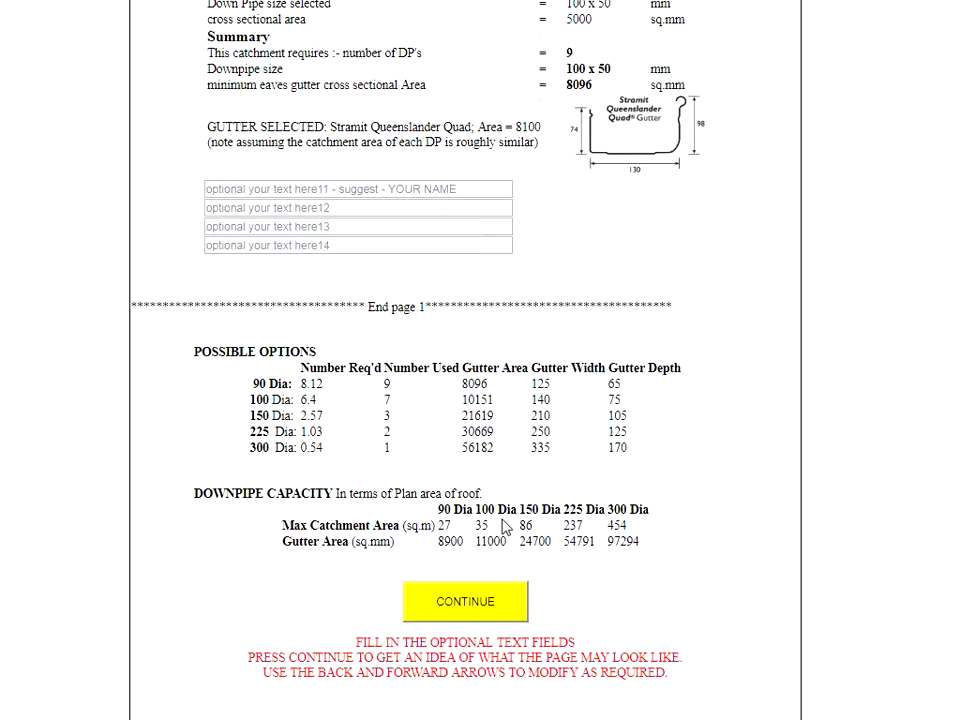
scroll(505, 527, "up", 4)
scroll(507, 523, "up", 2)
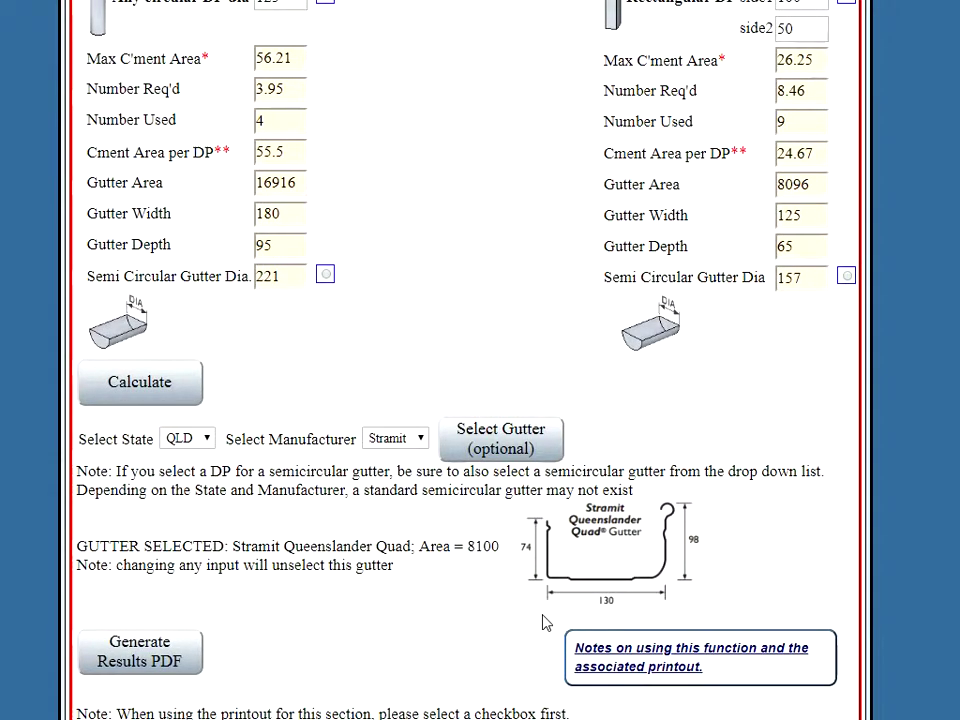
scroll(545, 622, "up", 1)
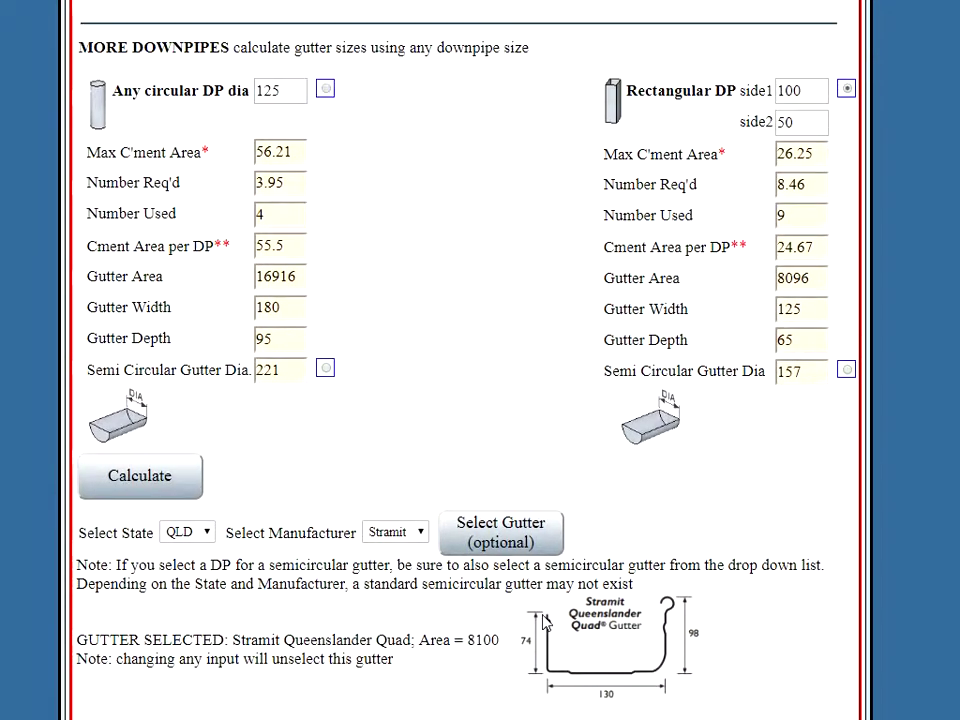
scroll(537, 640, "down", 5)
scroll(537, 615, "down", 5)
scroll(537, 615, "up", 1)
scroll(537, 615, "up", 1)
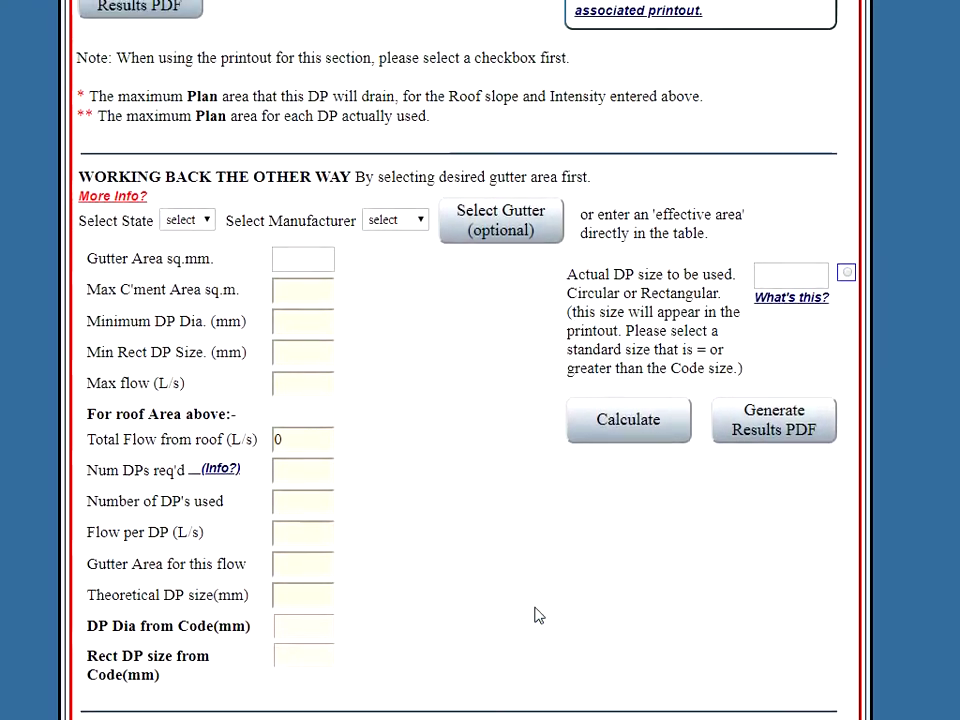